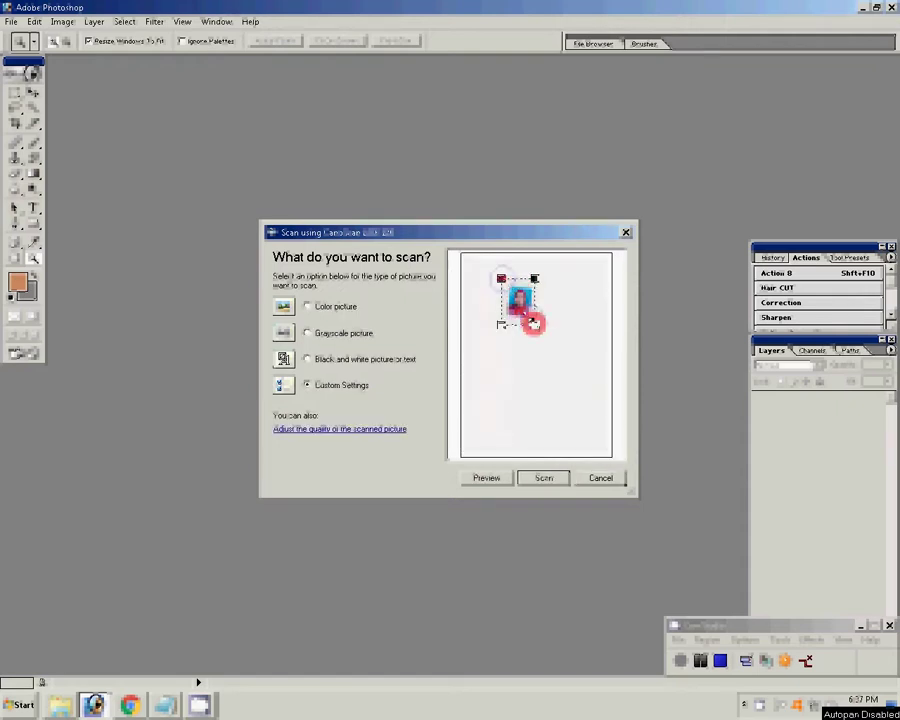
Fit the scanner's scan area around the passport photo and scan it into Photoshop
left_click_drag(532, 319, 535, 325)
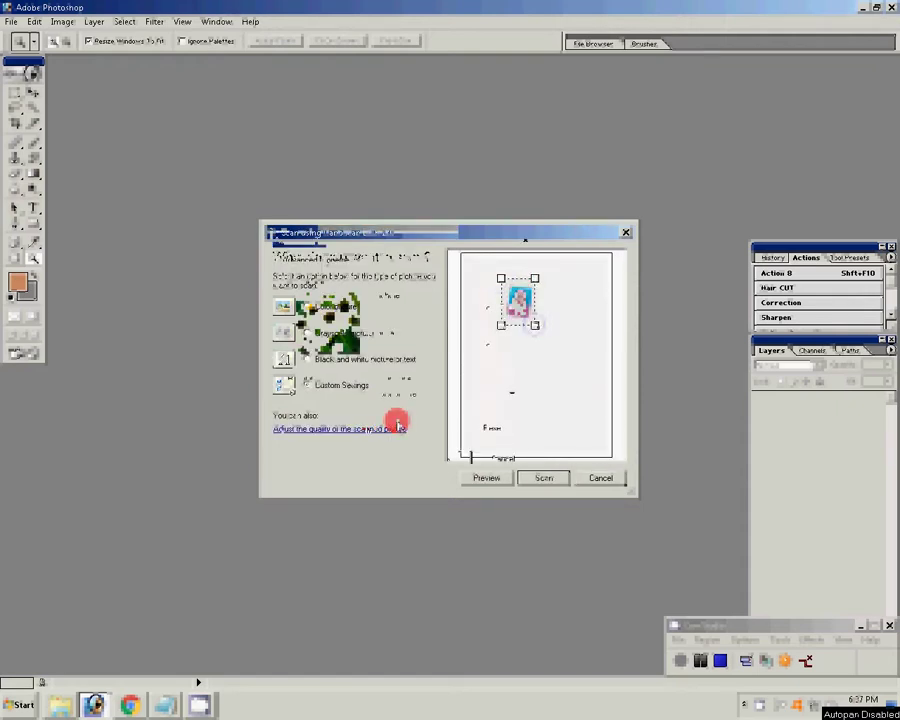
left_click(544, 478)
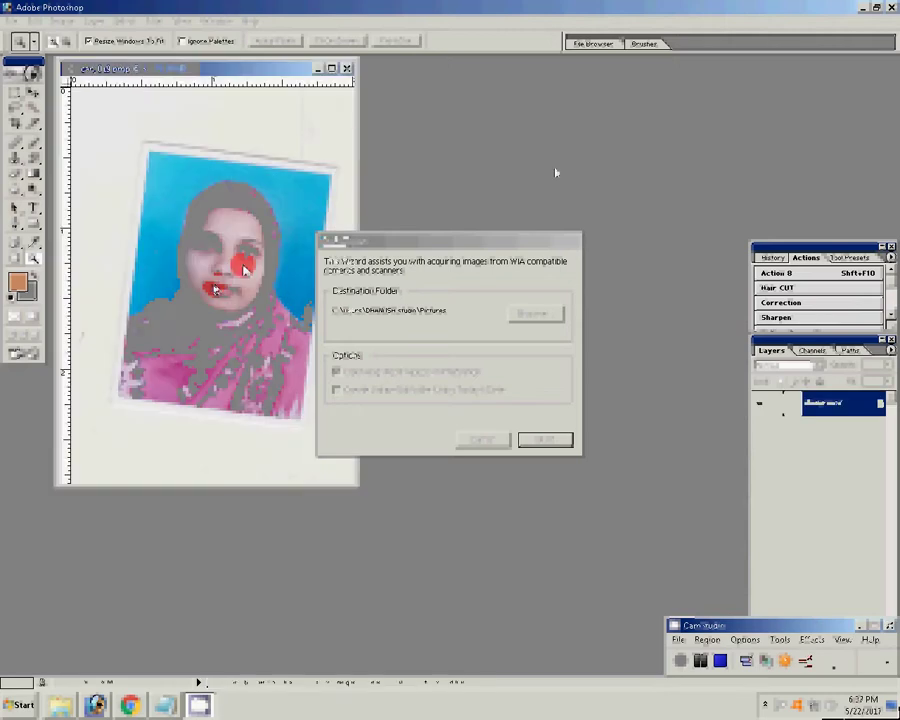
Duplicate the scanned Background layer as a Background copy layer
left_click(63, 21)
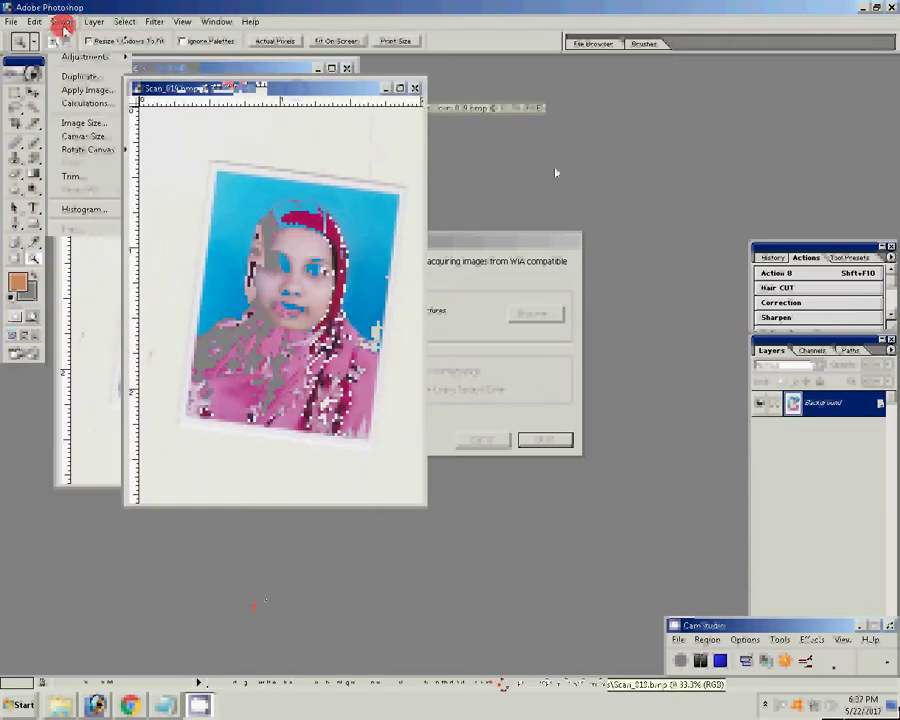
left_click(120, 50)
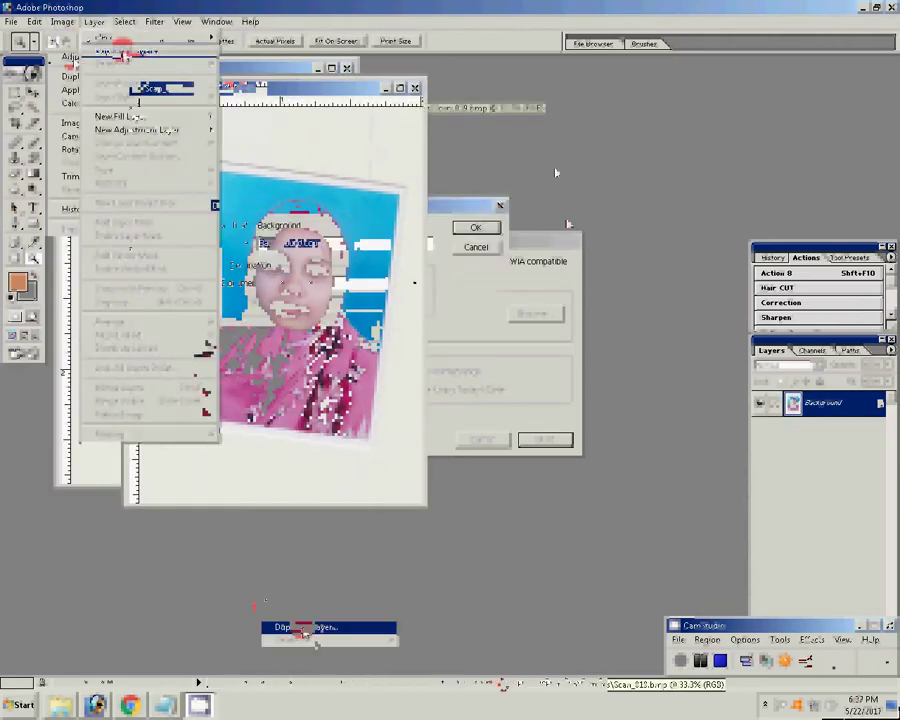
key("Return")
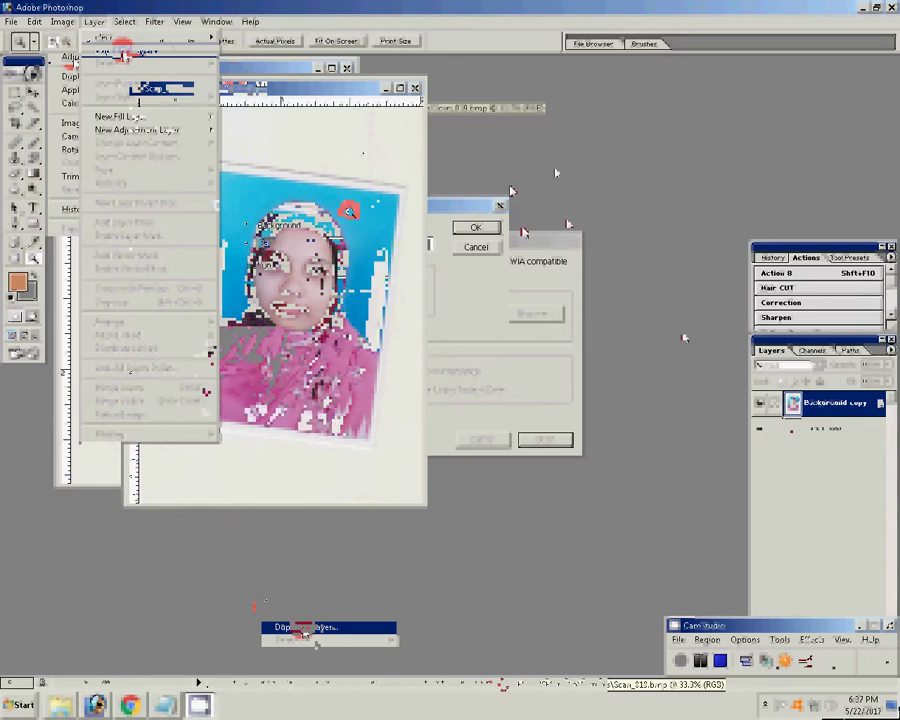
Rotate the Background copy about -6° and commit to level the tilted photo
left_click(33, 91)
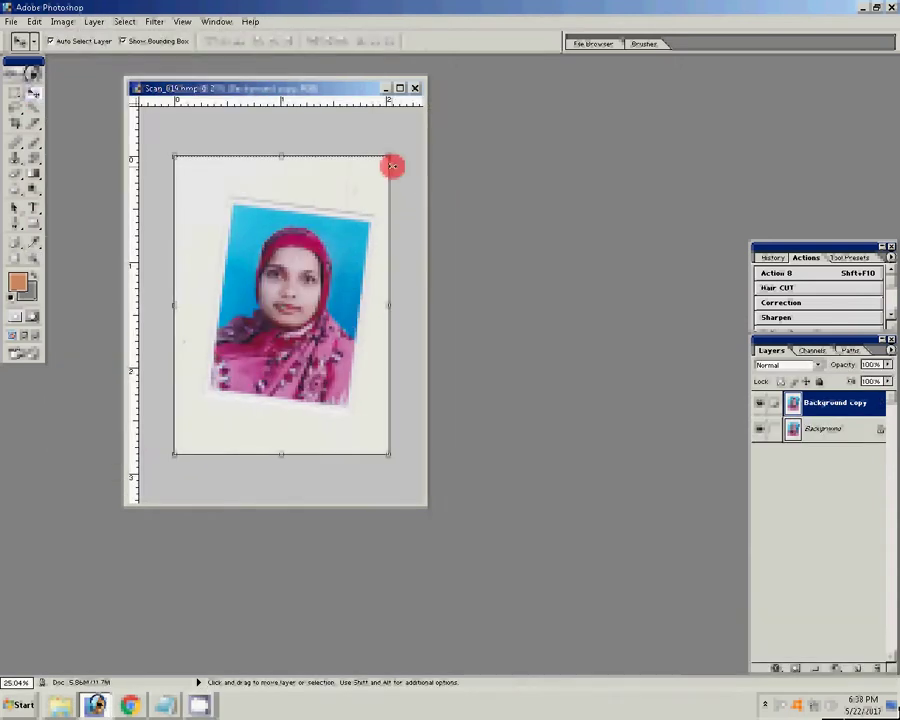
left_click_drag(392, 165, 389, 129)
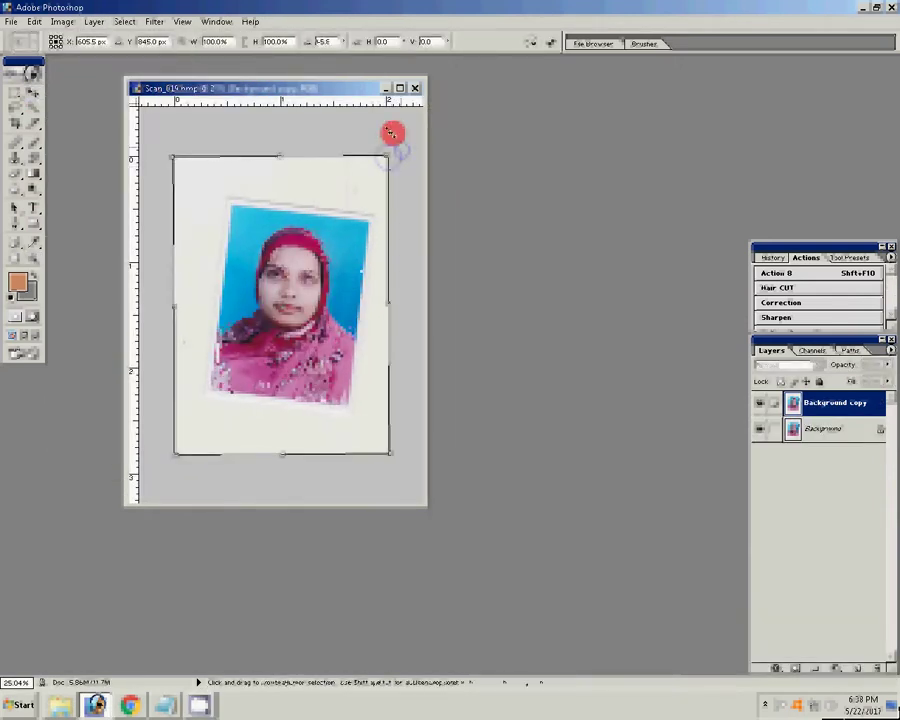
left_click(552, 42)
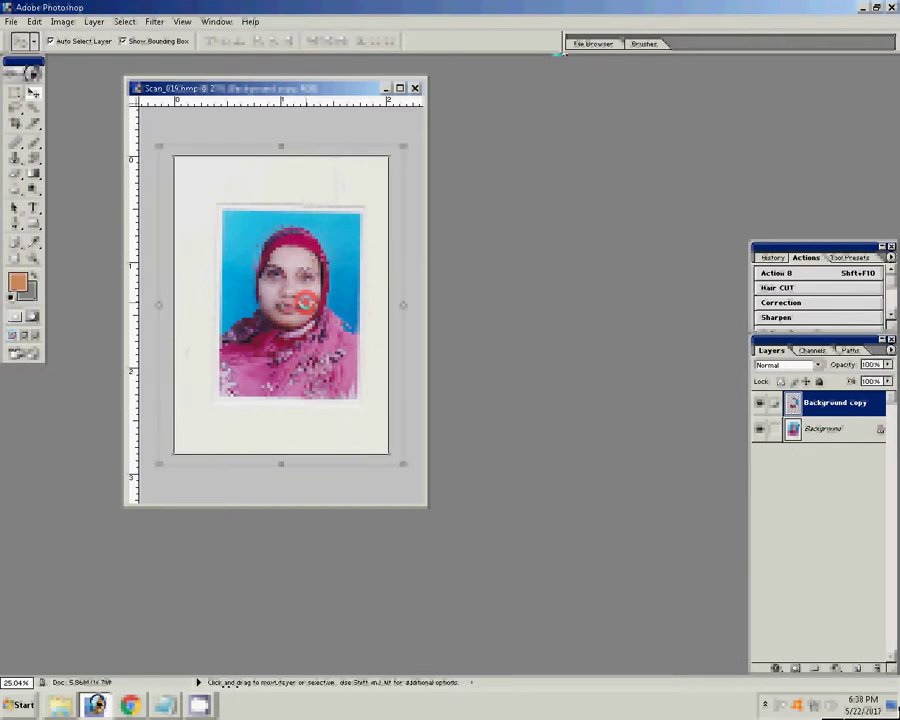
key("z")
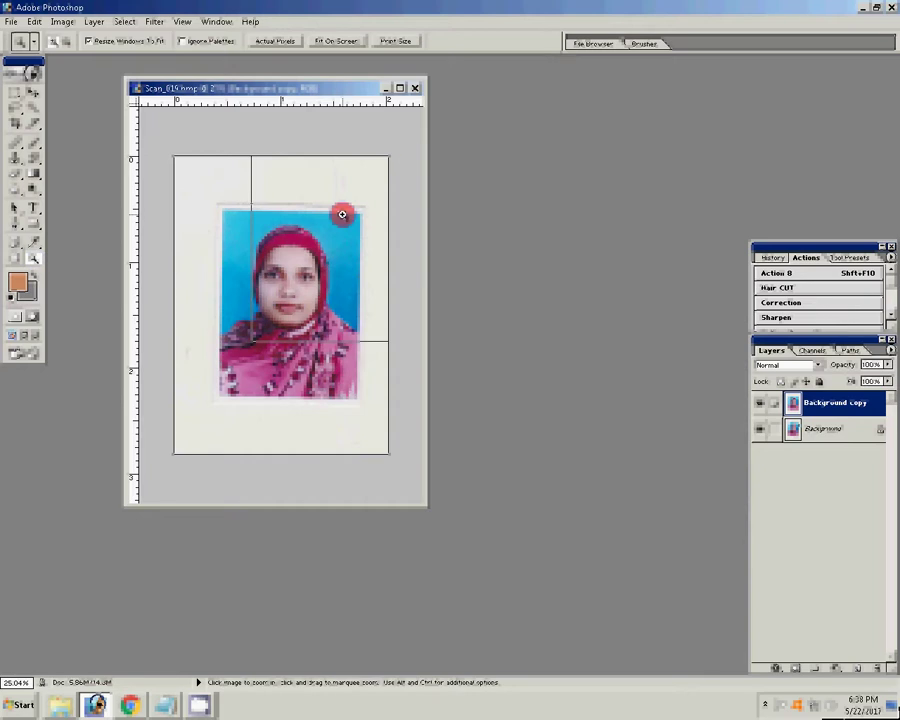
Crop the scan to a 3.4 cm × 4.4 cm frame fitted around the photo
left_click(334, 40)
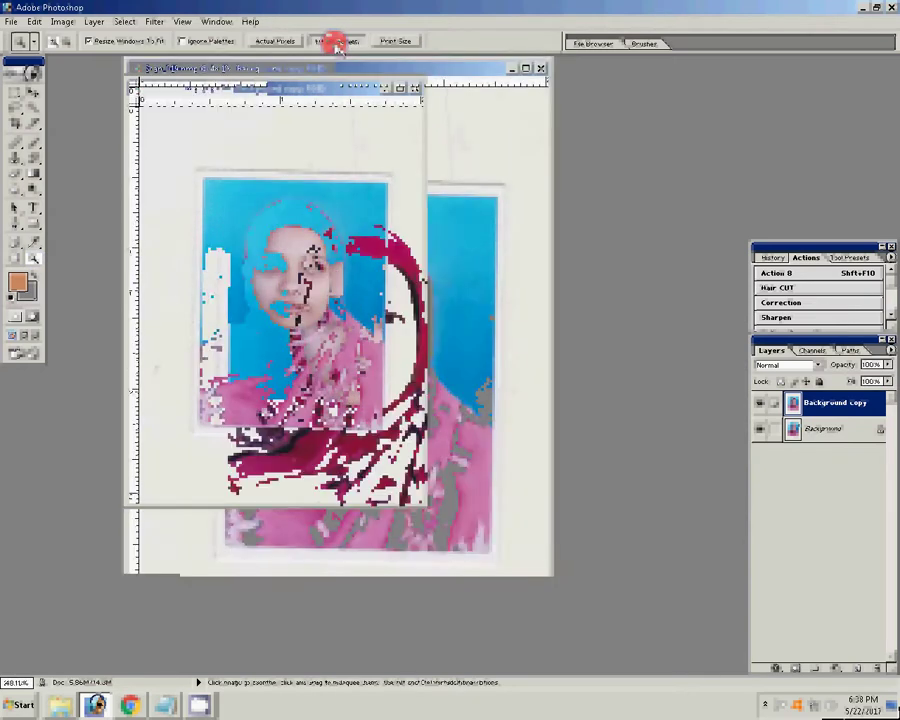
key("c")
type("3.4")
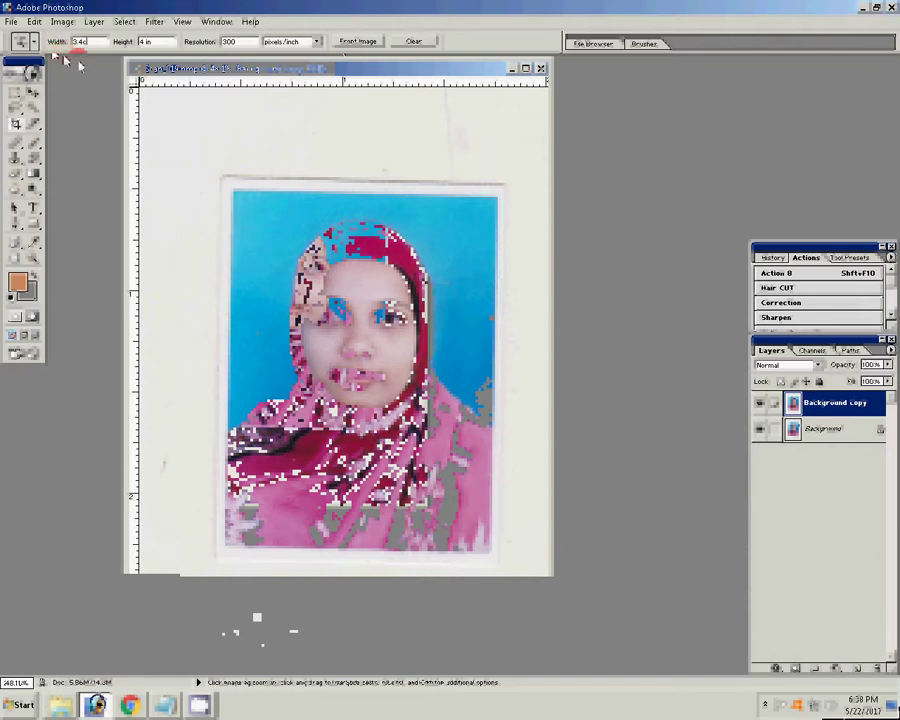
type("cm")
left_click(168, 54)
left_click(88, 46)
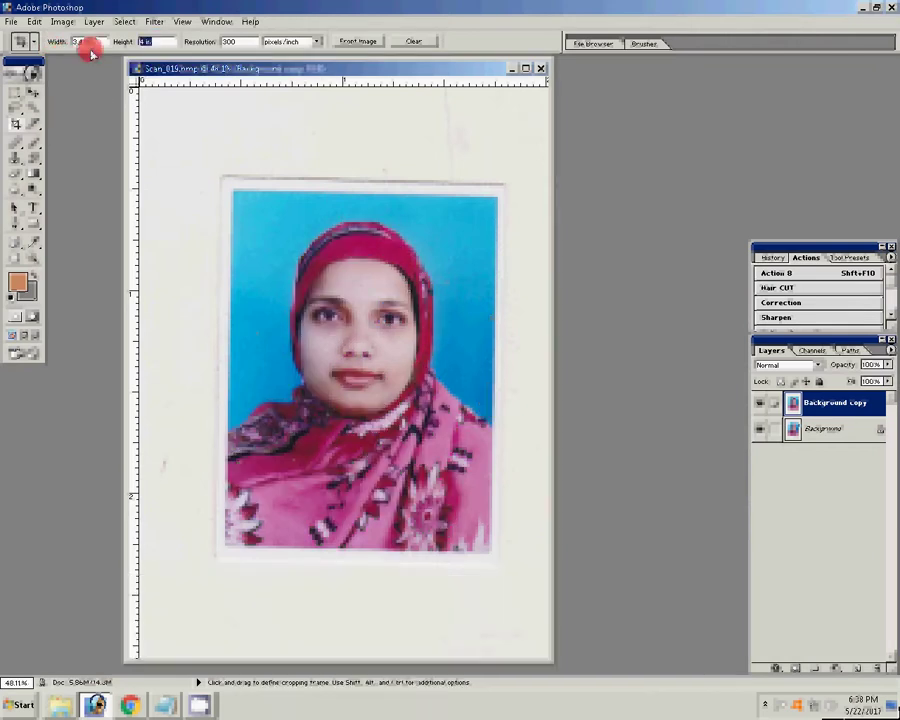
type("4.4")
type("cm")
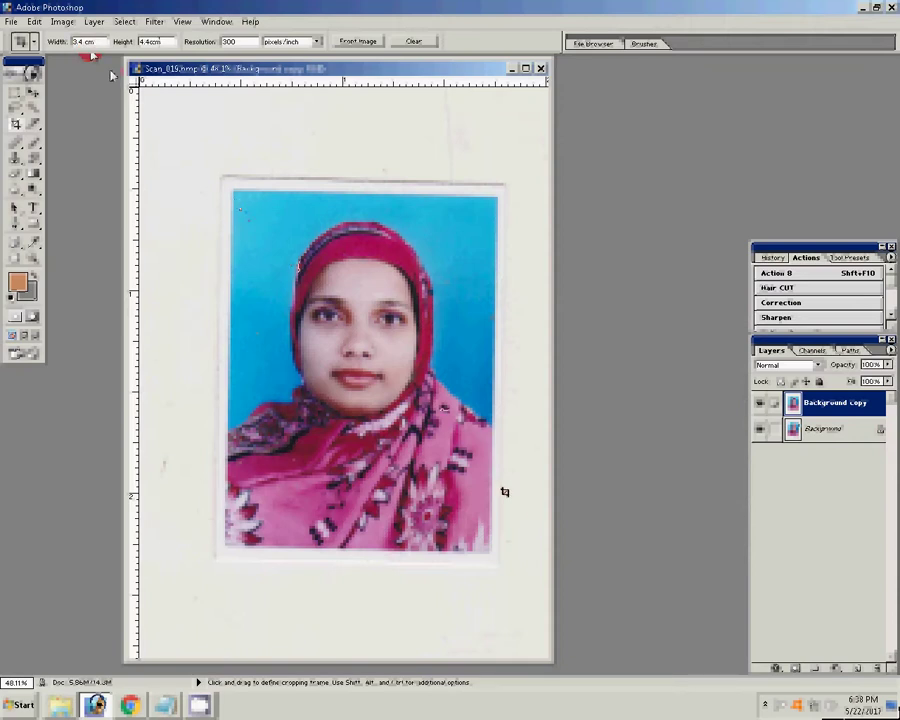
mouse_move(522, 517)
left_mouse_down()
mouse_move(490, 176)
mouse_move(497, 202)
left_mouse_up()
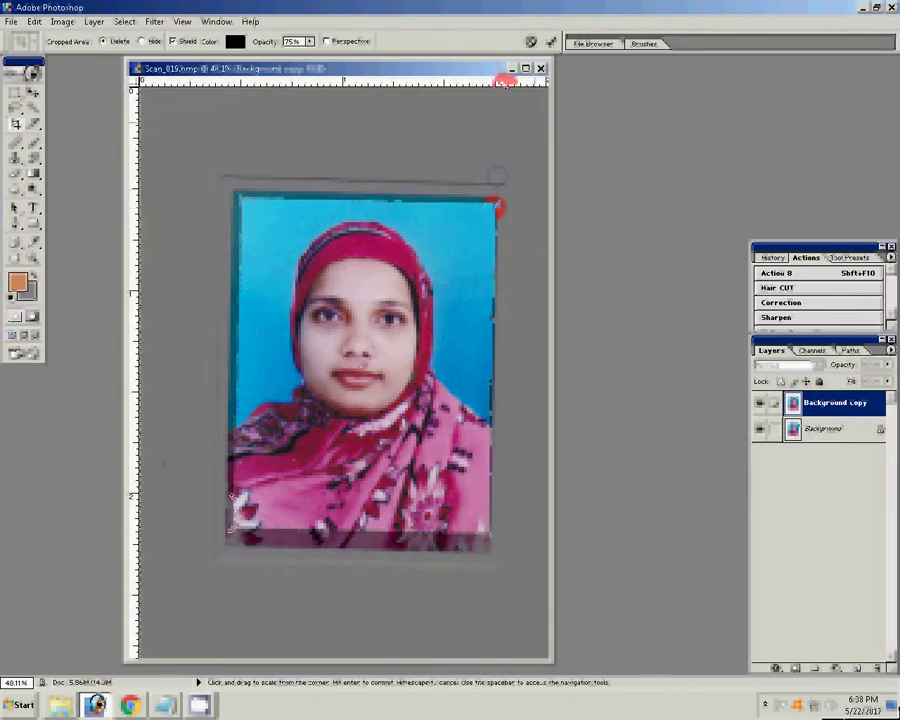
left_click_drag(231, 537, 235, 543)
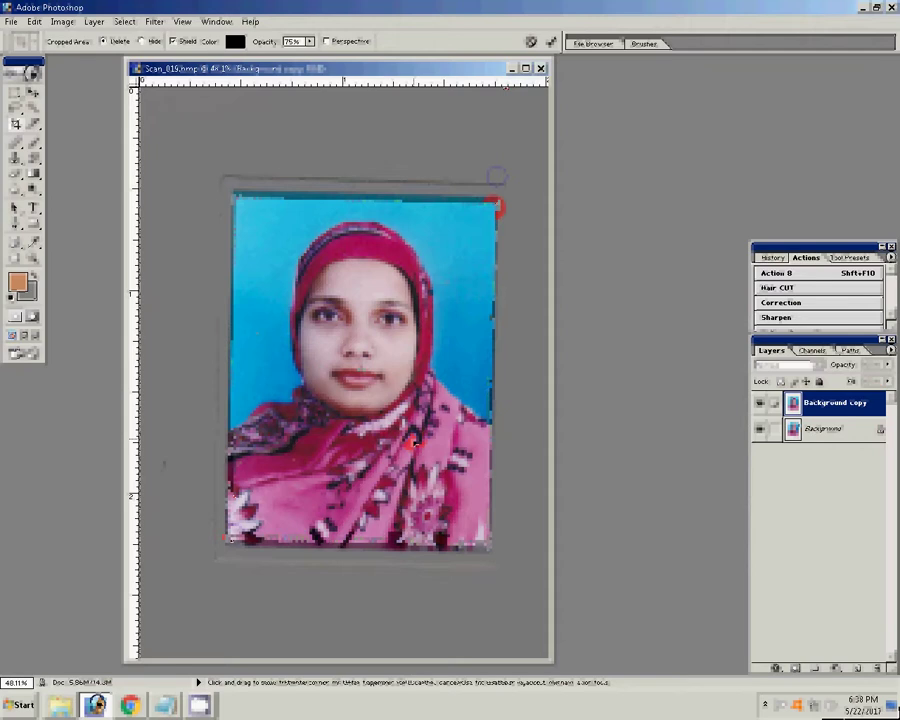
key("Return")
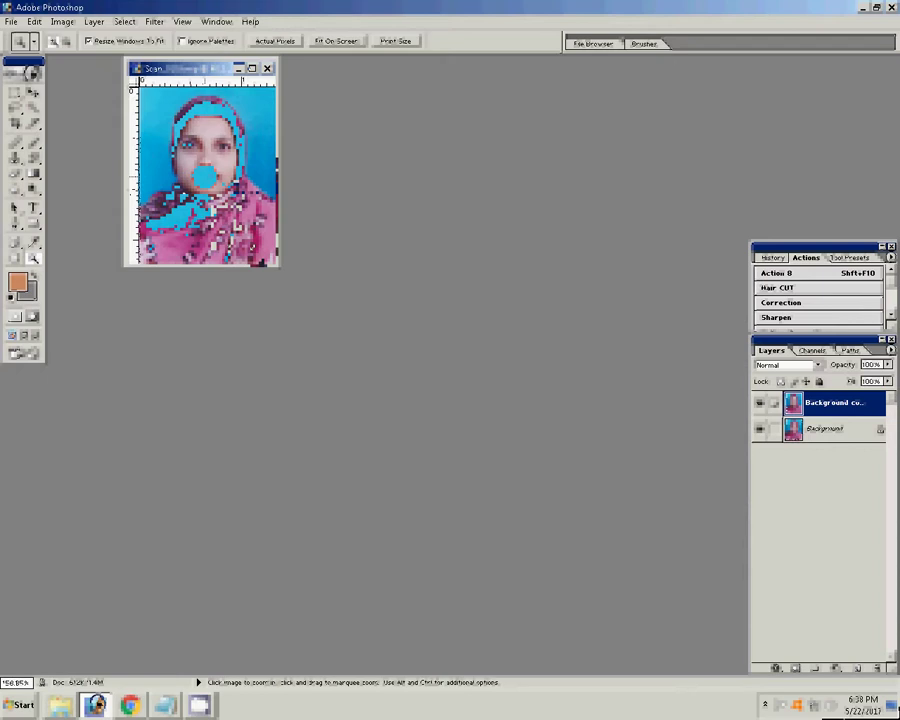
Brighten the midtones with Levels and shift the Color Balance toward yellow
key("ctrl+l")
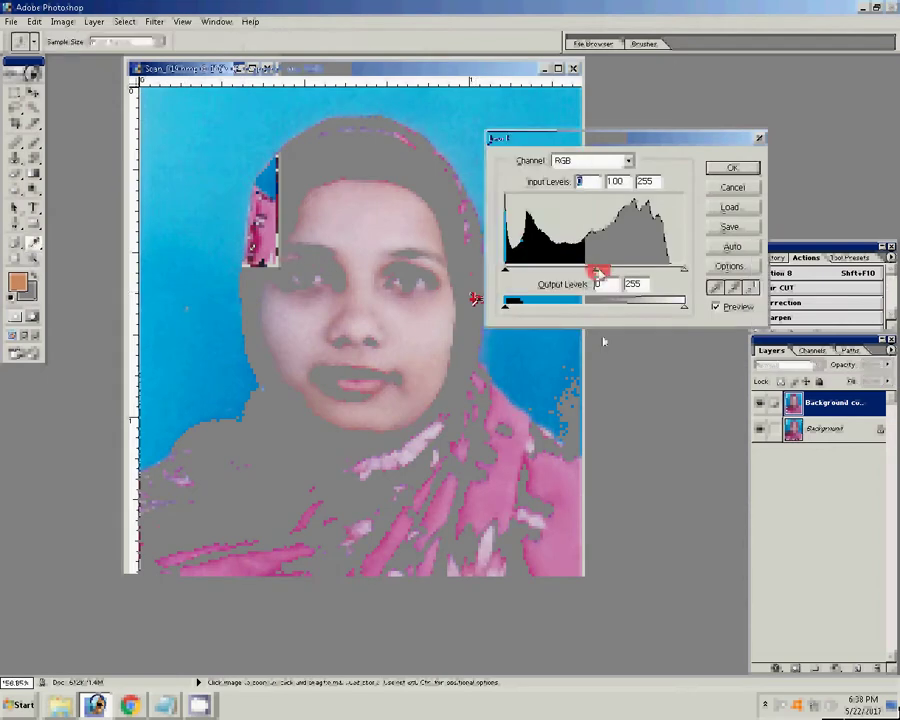
left_click_drag(596, 270, 620, 270)
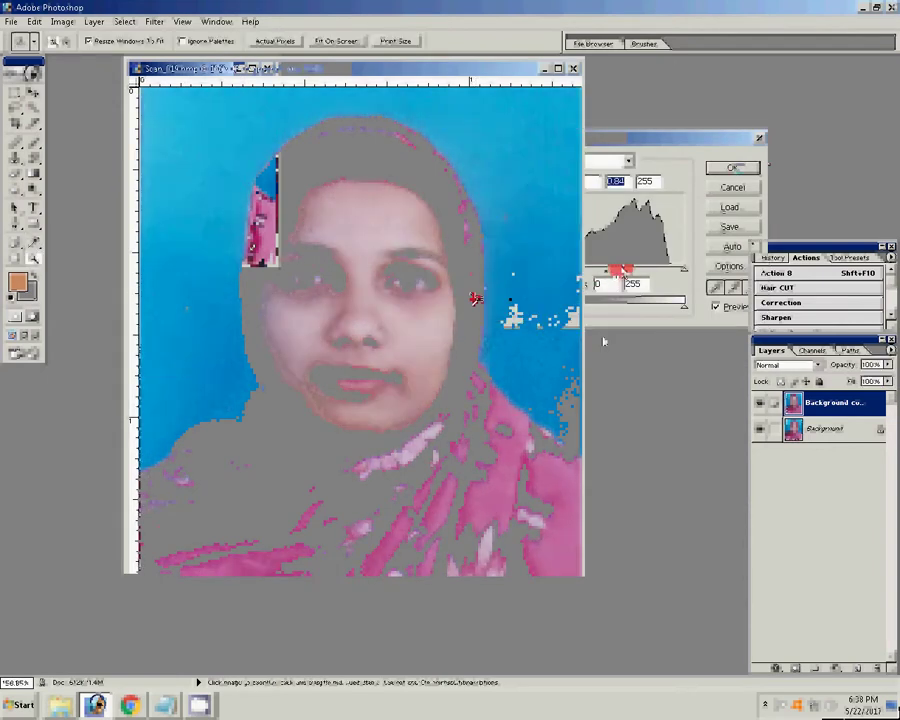
key("ctrl+b")
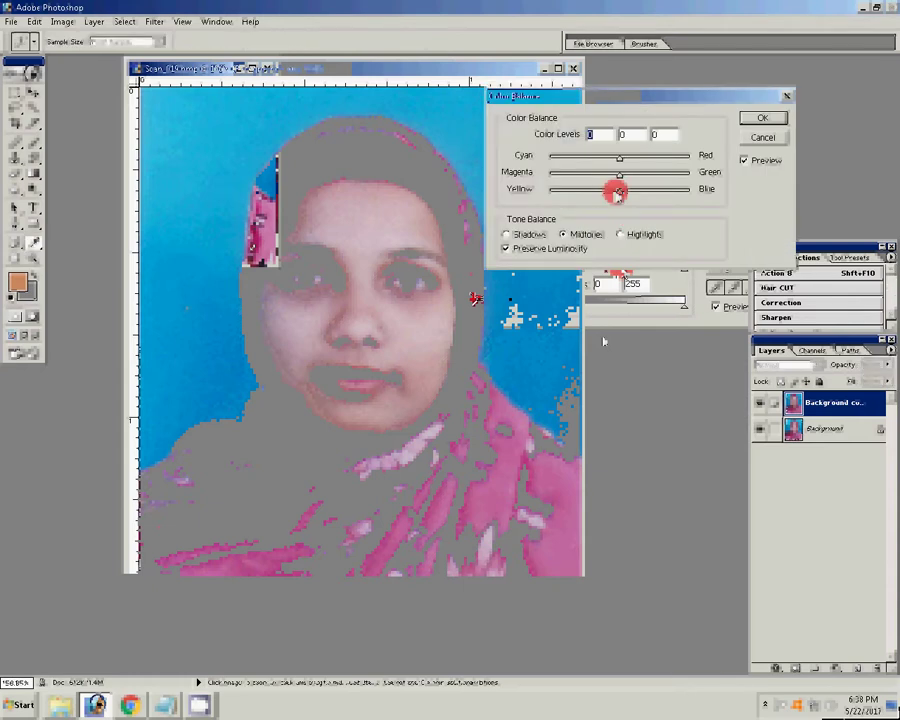
left_click_drag(617, 193, 608, 192)
left_click(762, 119)
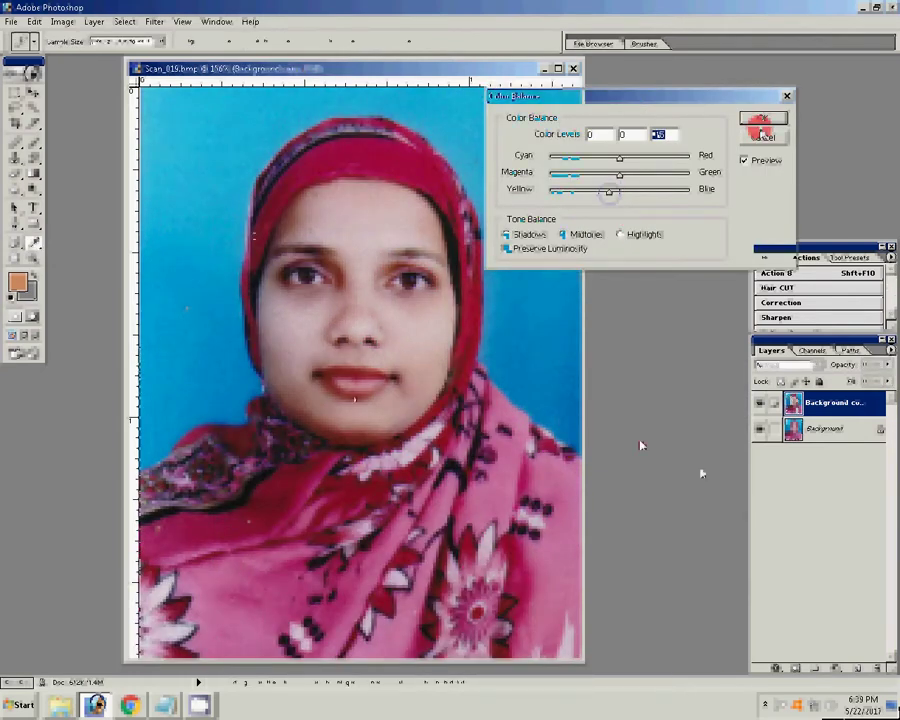
left_click(785, 443)
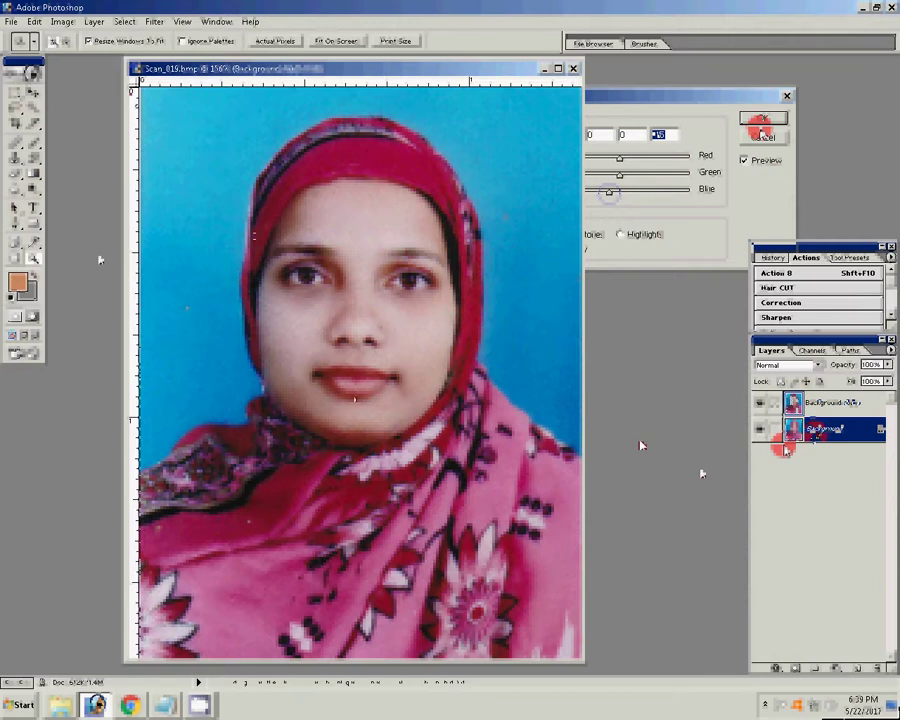
Apply the Magic grain-removal filter with Graininess set to 80
left_click(154, 22)
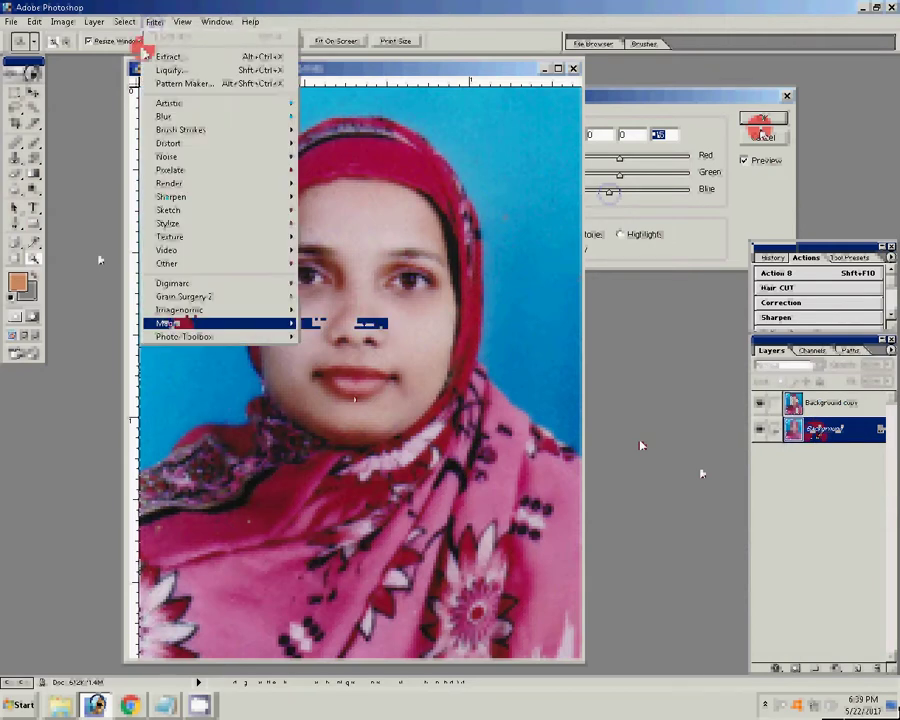
left_click(220, 66)
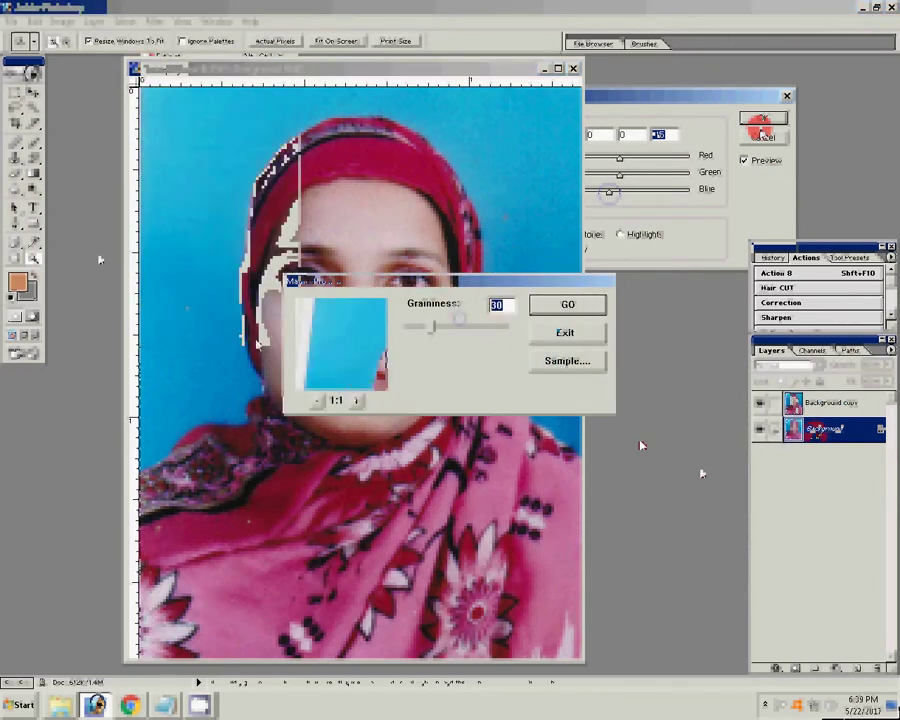
type("80")
left_click(542, 306)
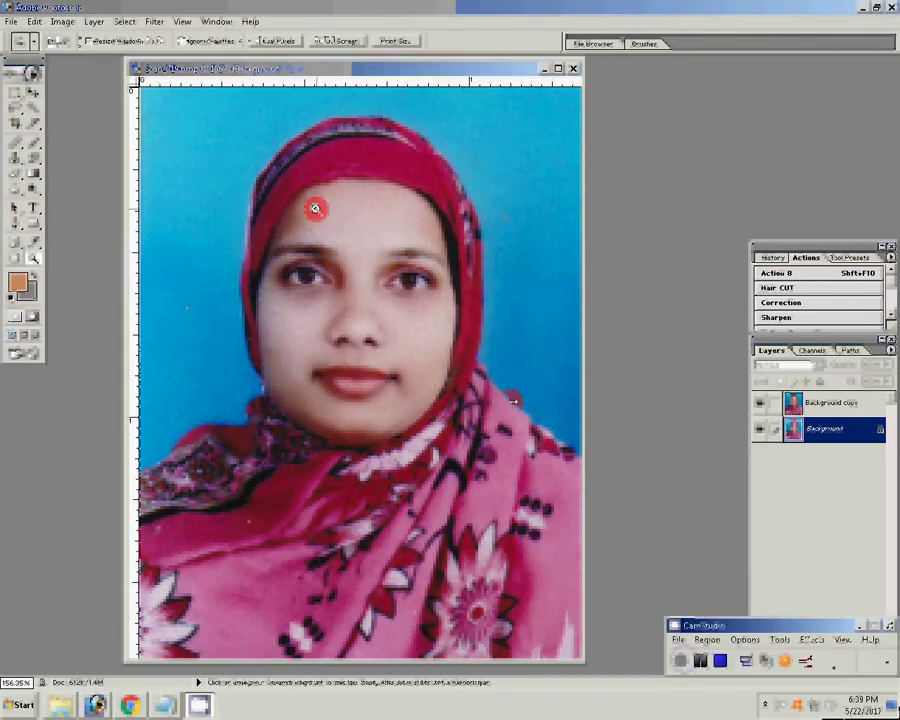
Erase the left-cheek blemish on Background copy with a size-30 Background Eraser, then merge down
key("e")
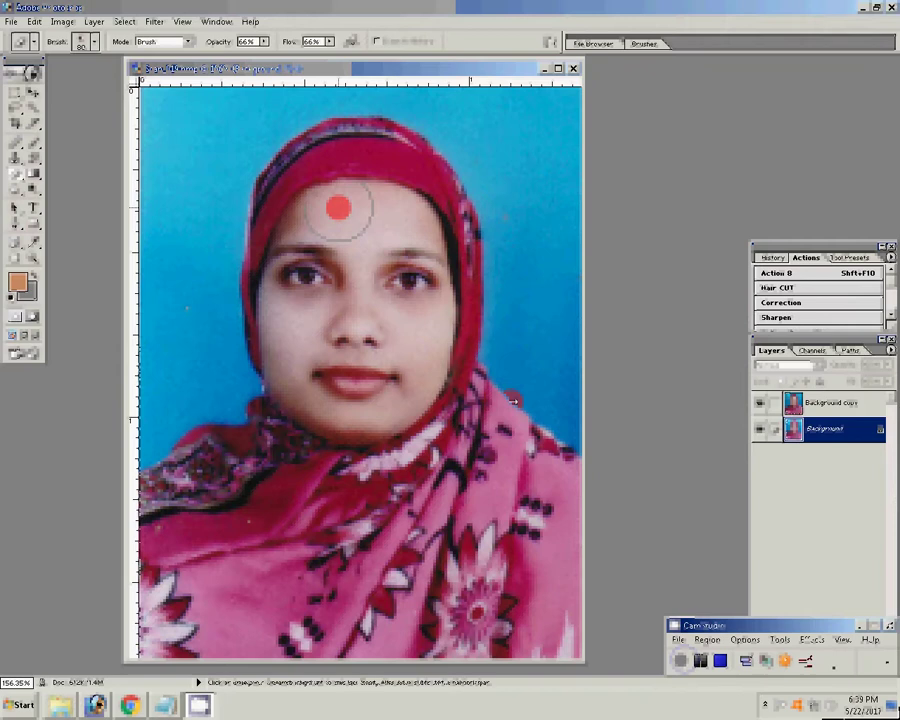
key("bracketleft")
key("bracketleft")
key("bracketleft")
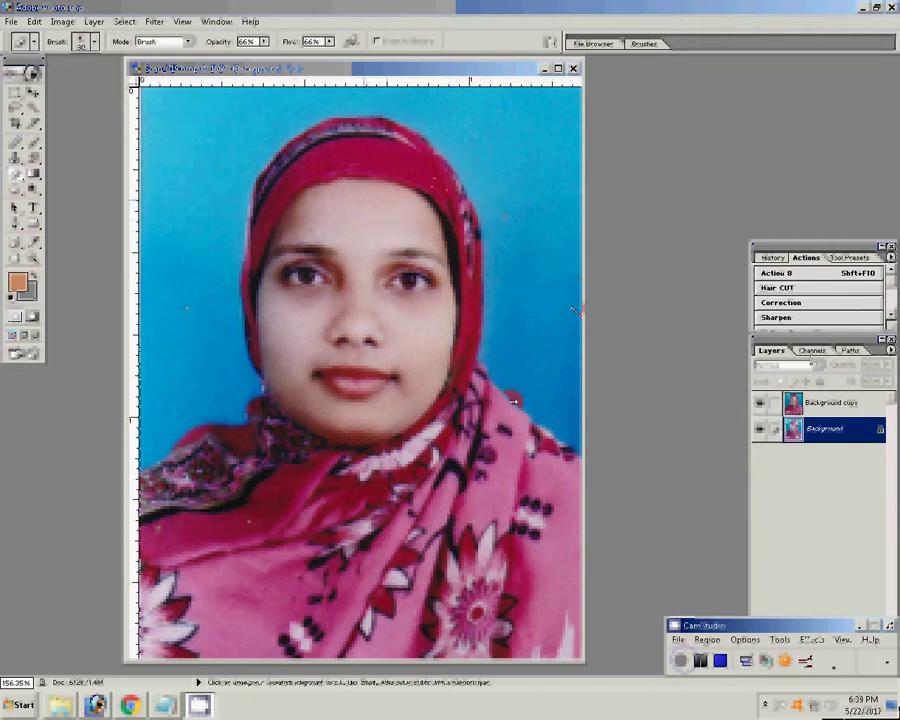
left_click(820, 402)
left_click(820, 402)
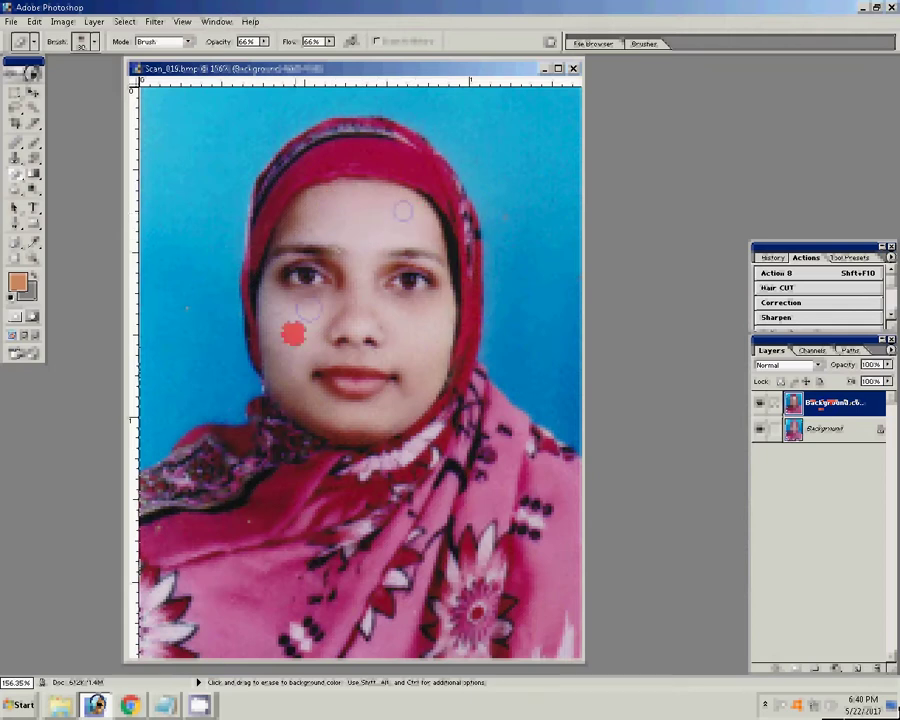
left_click_drag(293, 333, 288, 356)
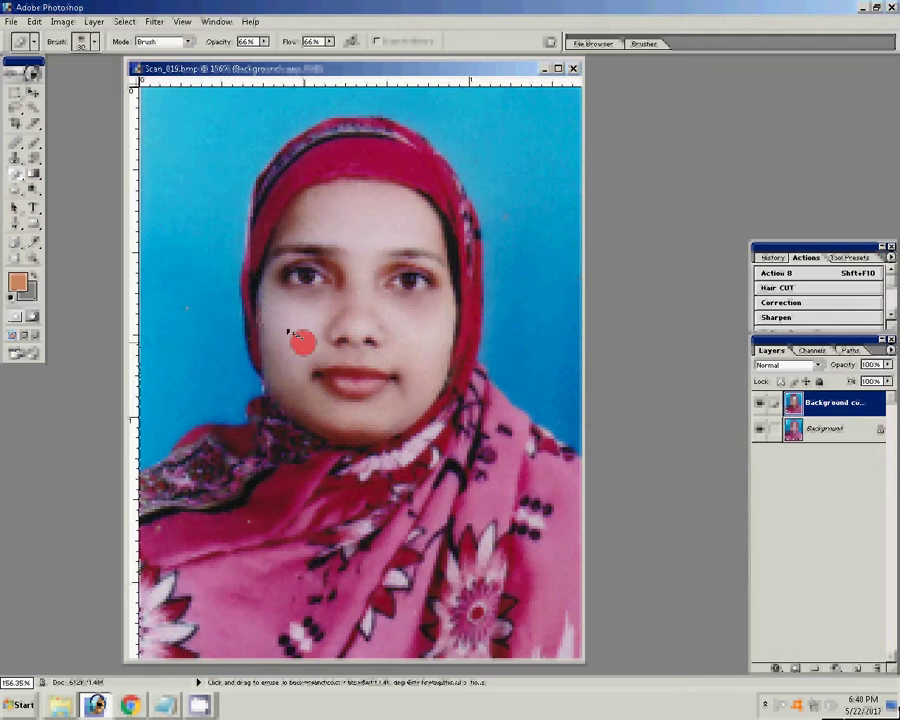
key("ctrl+e")
Blur the forehead and both cheeks, then Magic Wand-select the blue background beside the hijab
key("r")
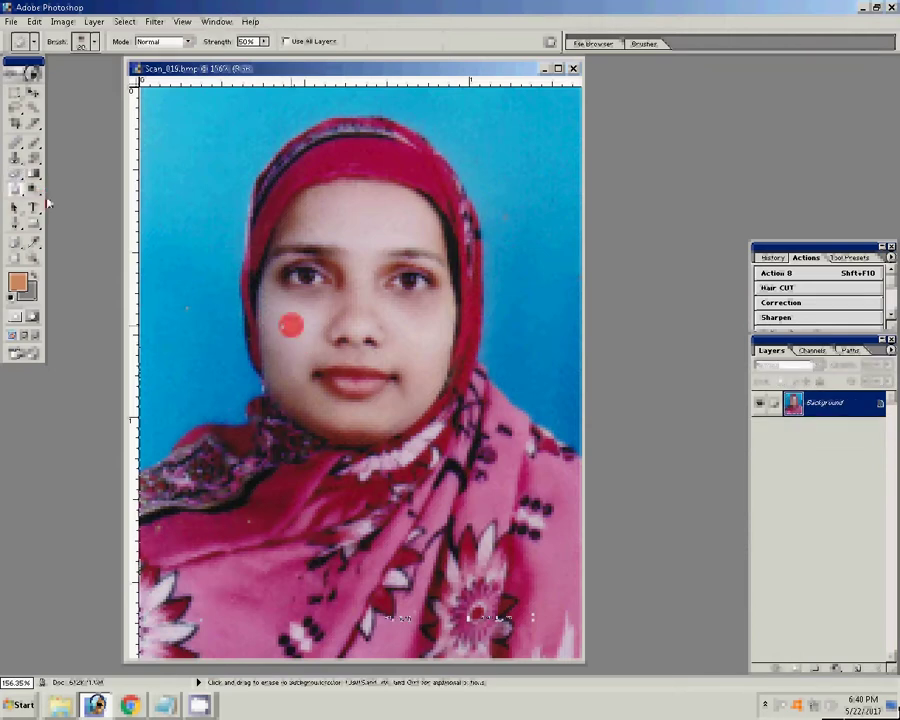
left_click(318, 200)
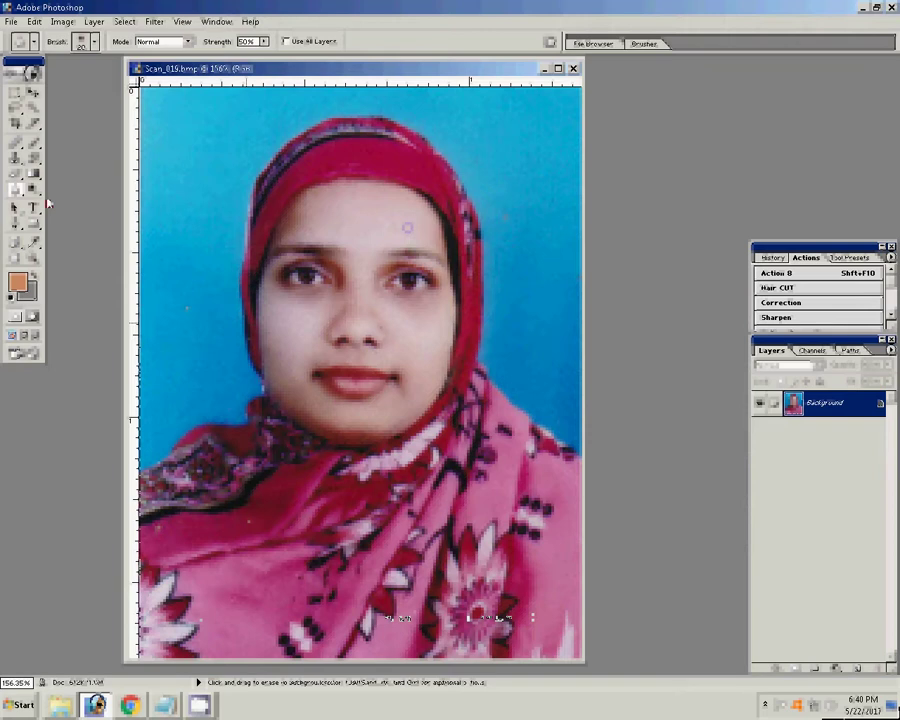
left_click(286, 317)
left_click_drag(296, 370, 440, 340)
left_click(276, 318)
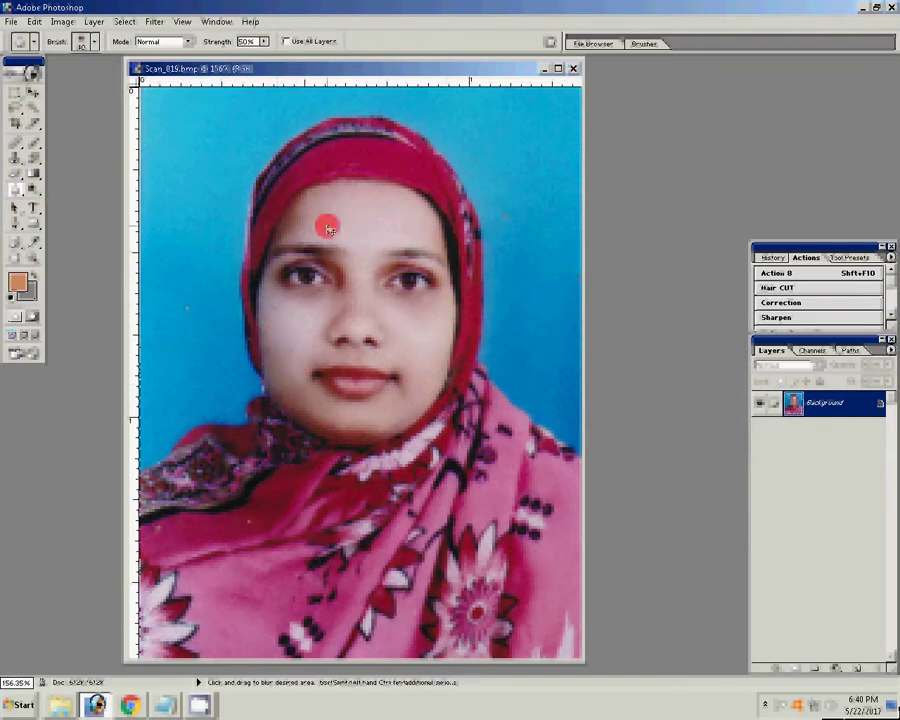
key("w")
left_click(186, 380)
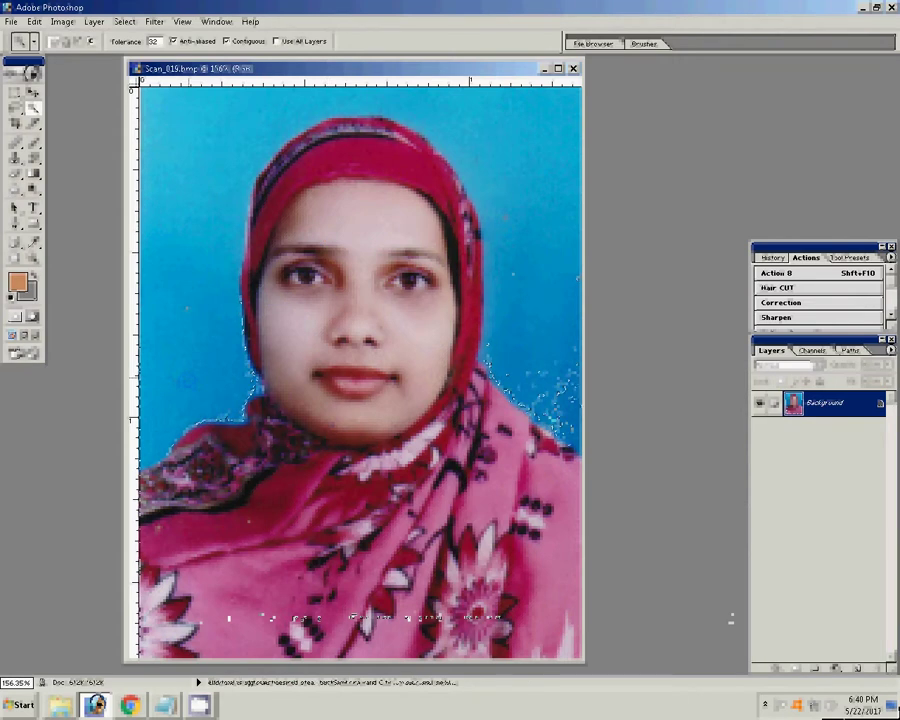
Select the whole blue background and feather the selection edge
left_click(494, 192)
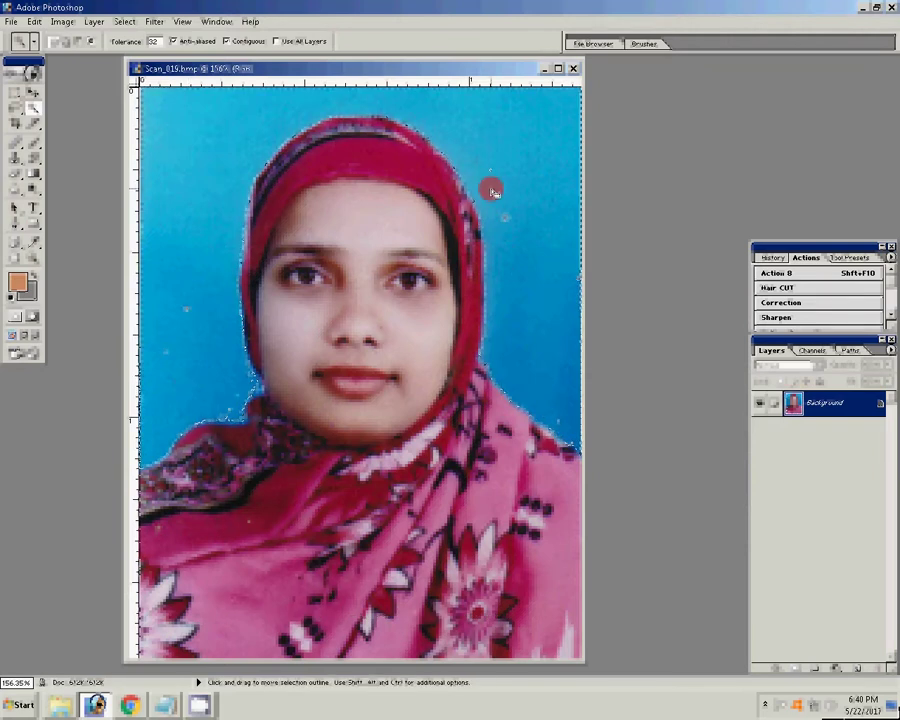
right_click(494, 192)
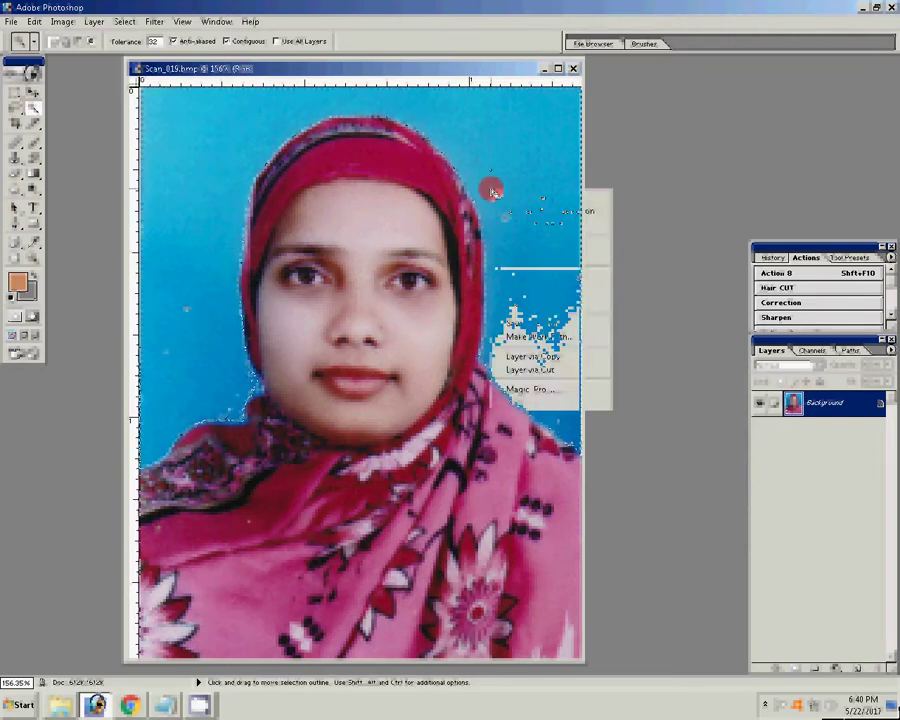
left_click(527, 300)
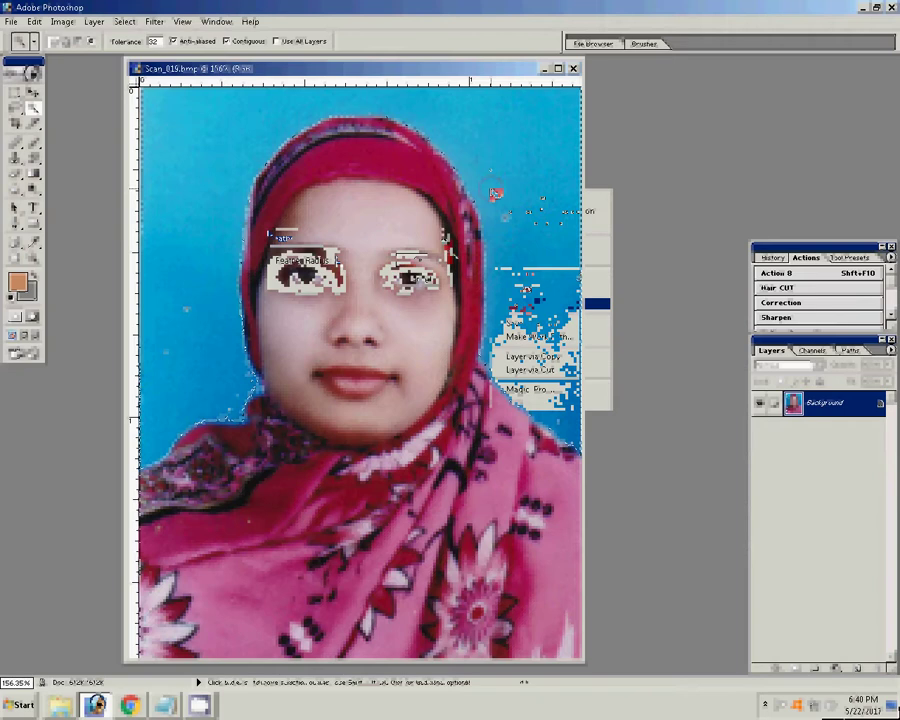
Fill the background with solid blue R11 G165 B209, then set Yellow–Blue balance to -11
left_click(833, 666)
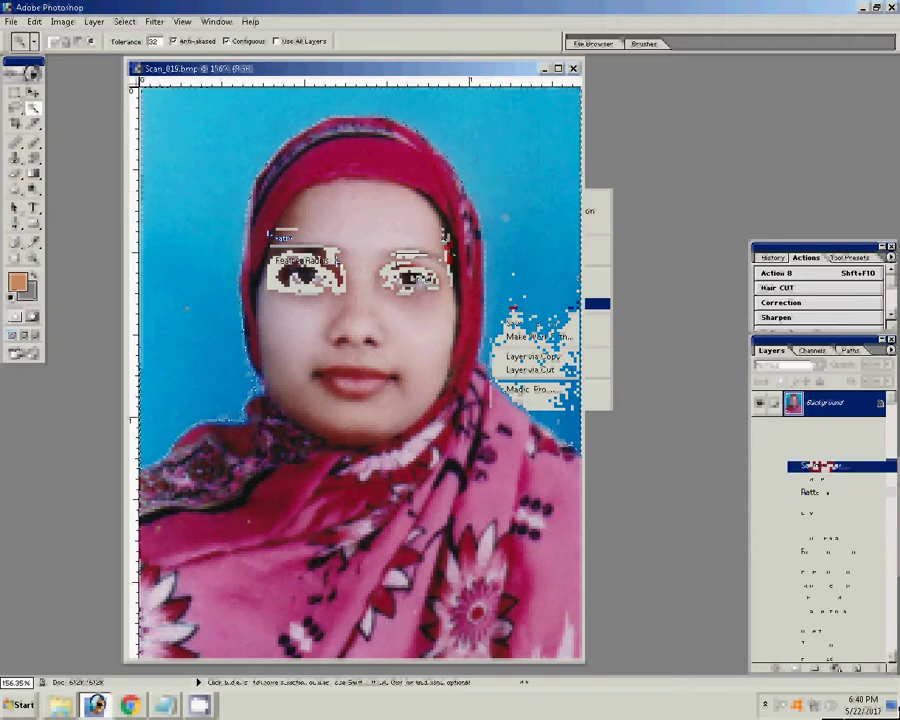
left_click(820, 463)
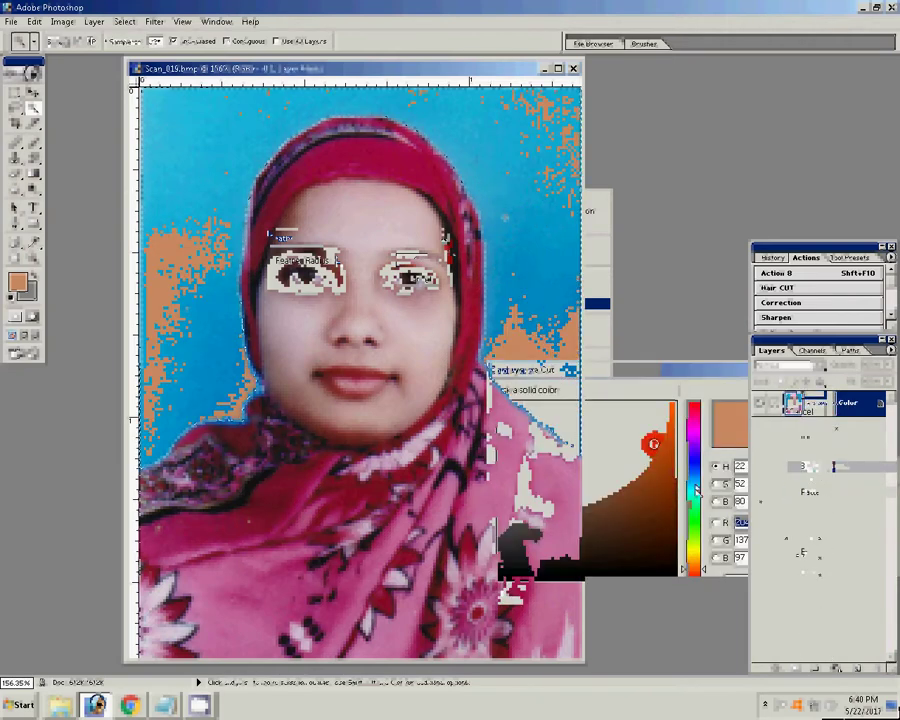
left_click(465, 305)
left_click(667, 433)
left_click(790, 393)
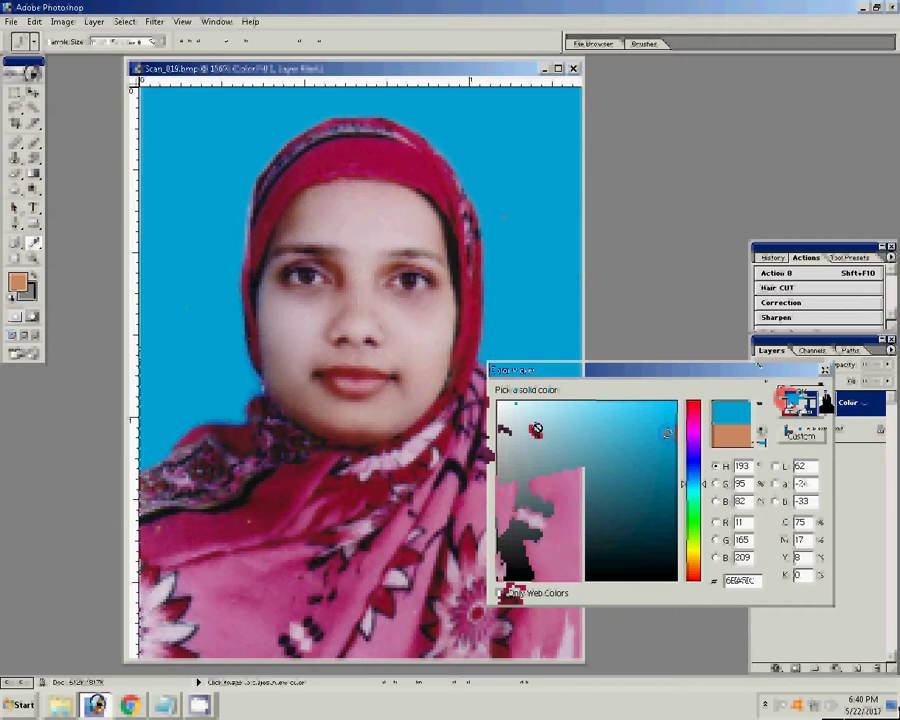
key("ctrl+b")
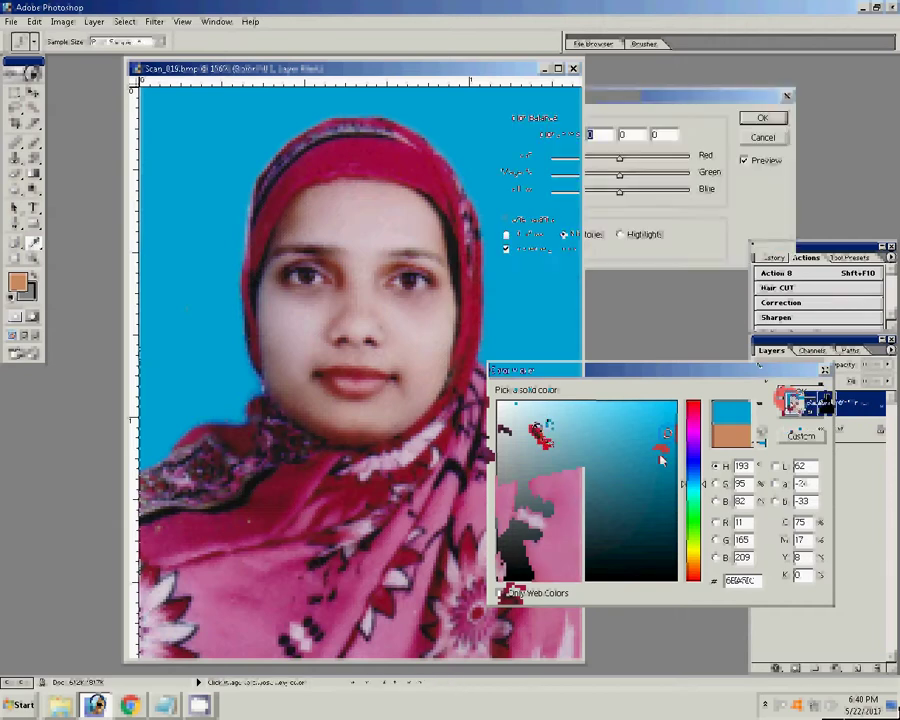
left_click_drag(612, 203, 607, 197)
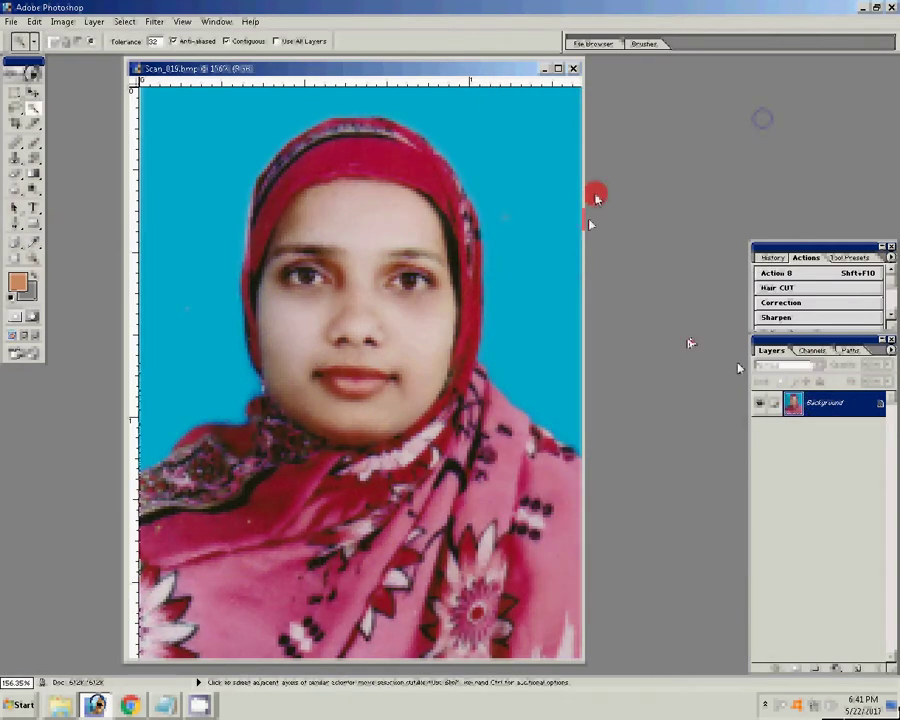
Set the Levels midtone input to about 0.86 to deepen the portrait's tones
key("ctrl+l")
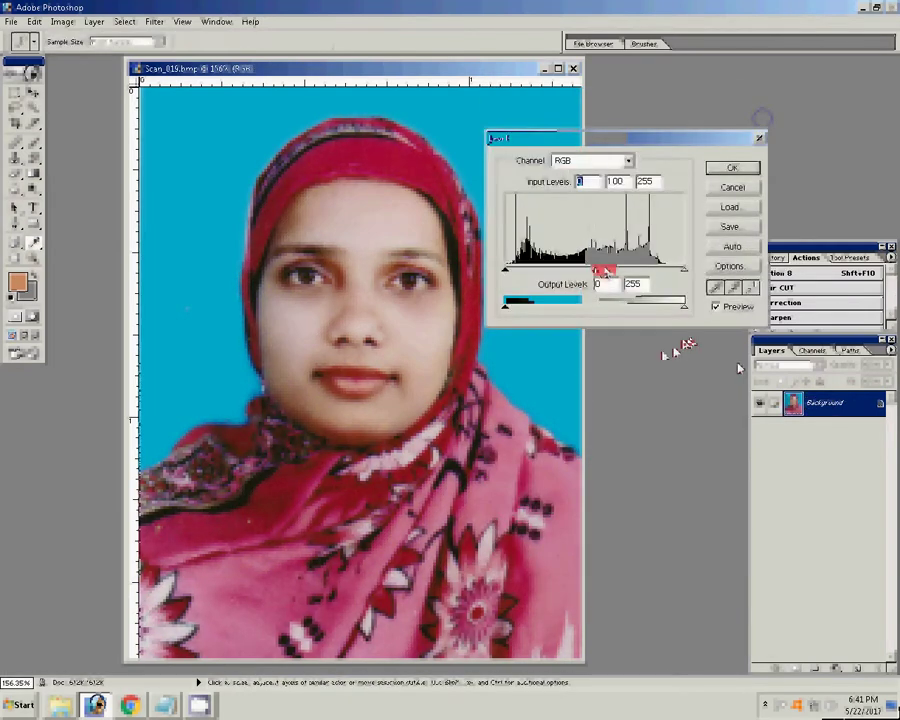
left_click_drag(603, 269, 607, 272)
left_click(734, 167)
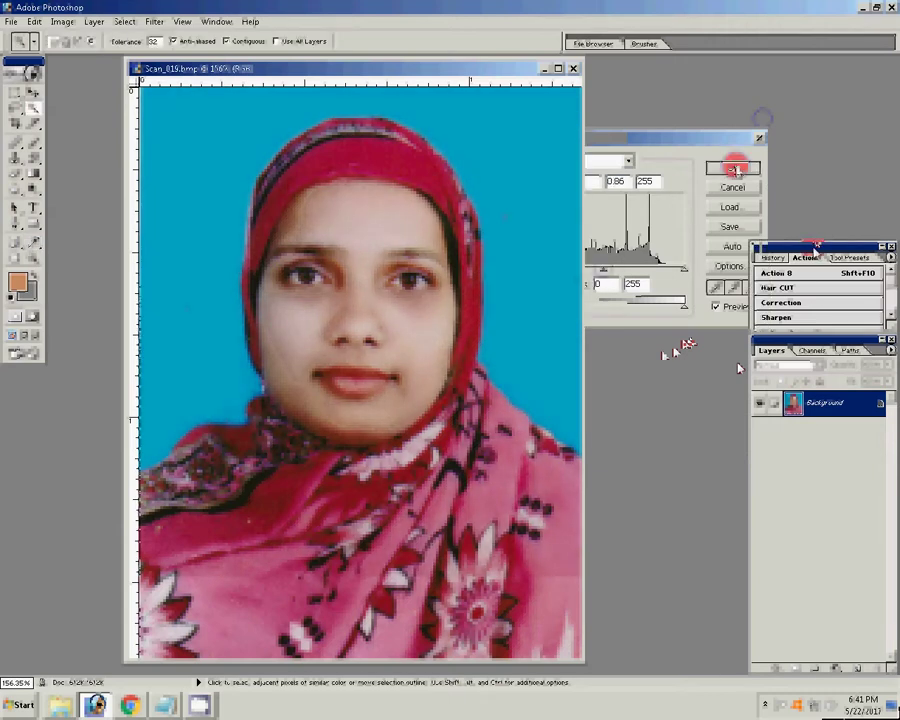
Run the PP 6 35 action from a floating, enlarged Actions panel to build the print sheet
left_click_drag(805, 257, 729, 103)
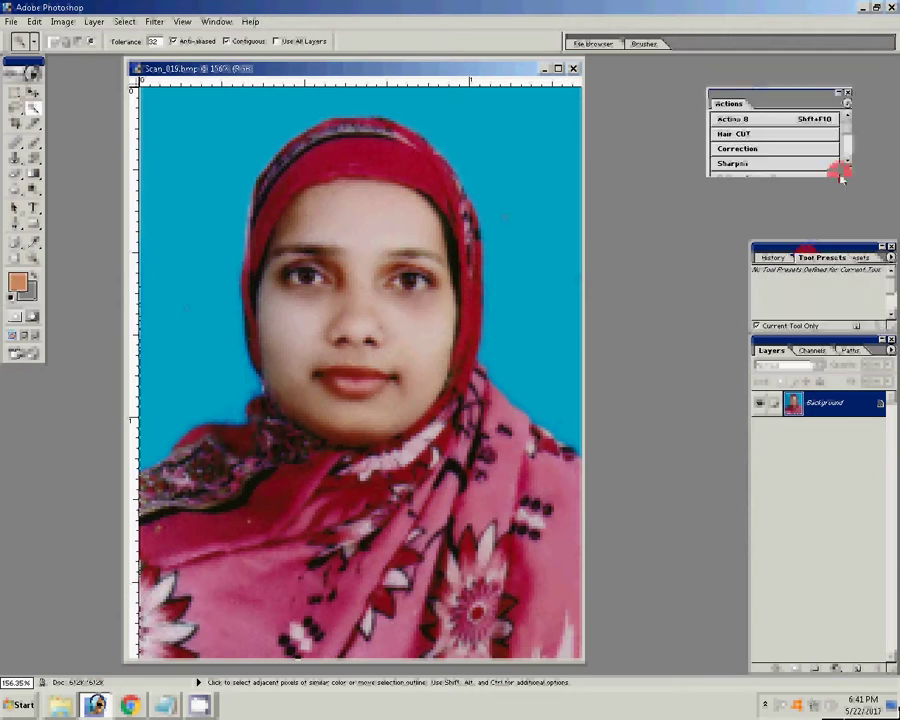
left_click_drag(845, 178, 846, 250)
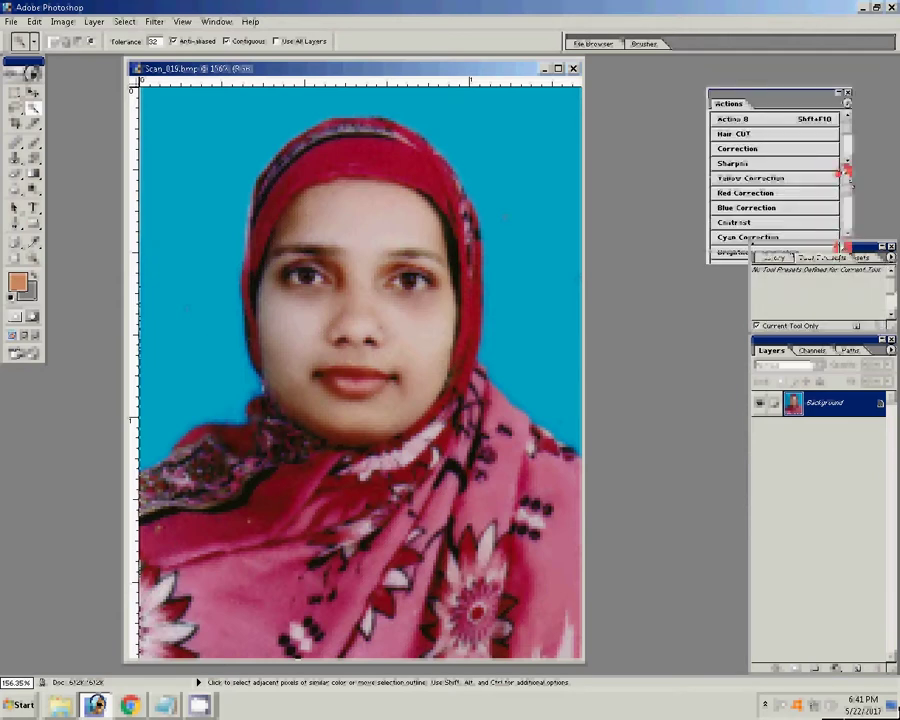
left_click(759, 254)
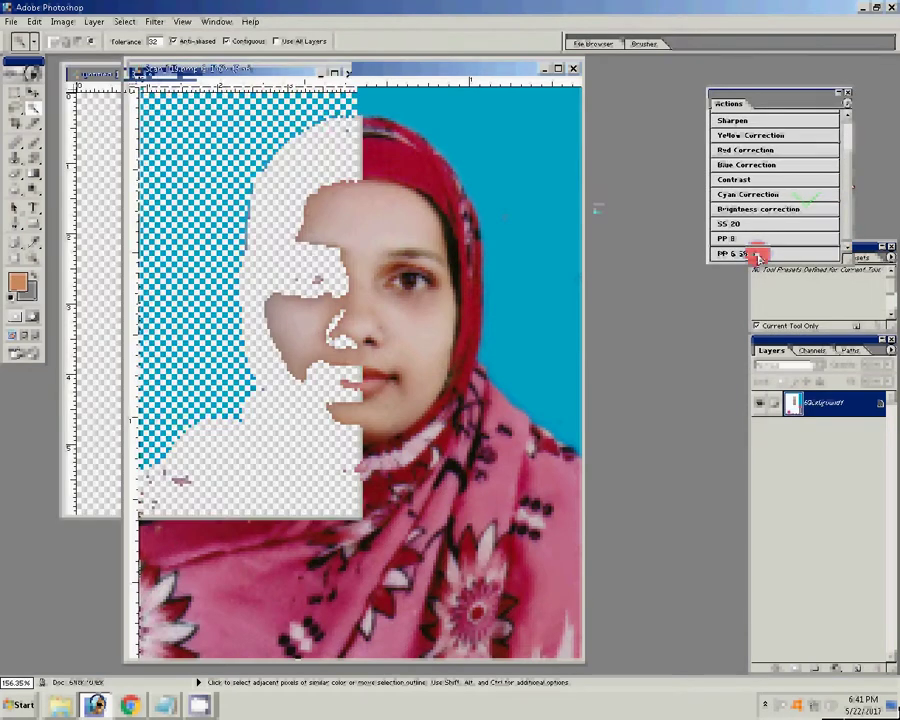